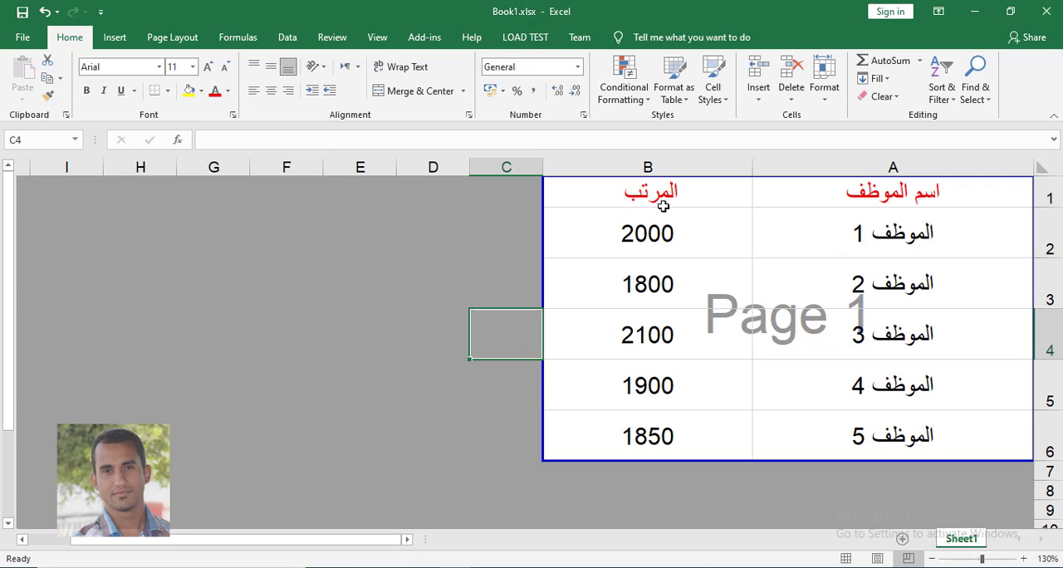
- Add a comment to cell B3 reading "يرجى مراجعة مرتب الموظف" and display it from the cell's marker
click(671, 282)
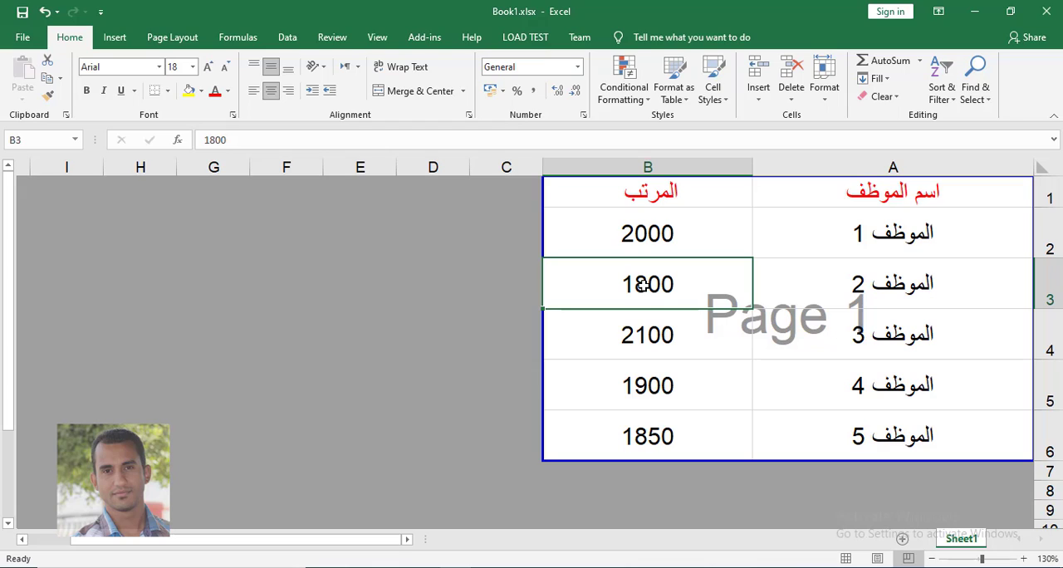
right_click(642, 285)
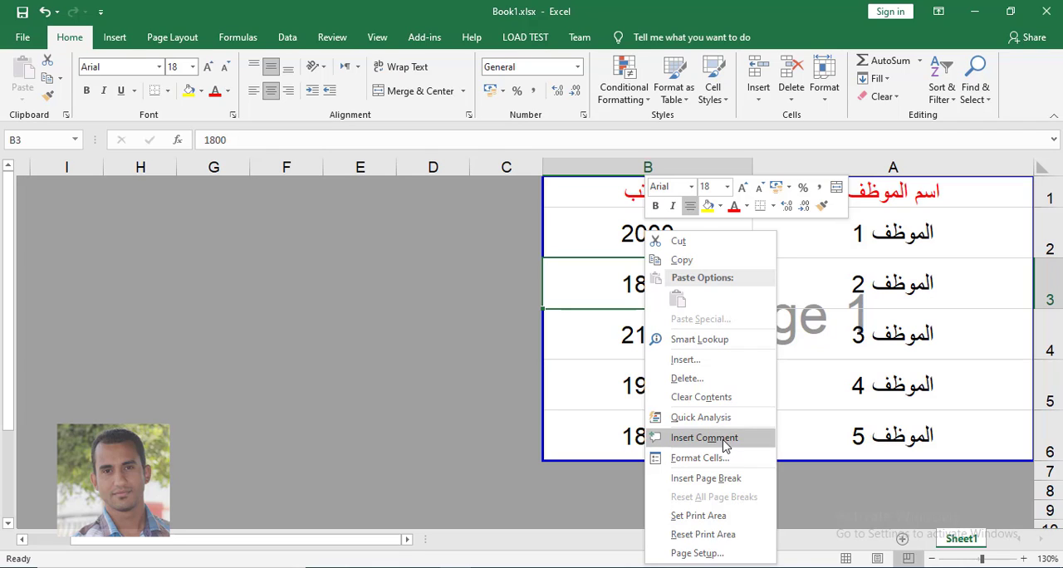
click(595, 282)
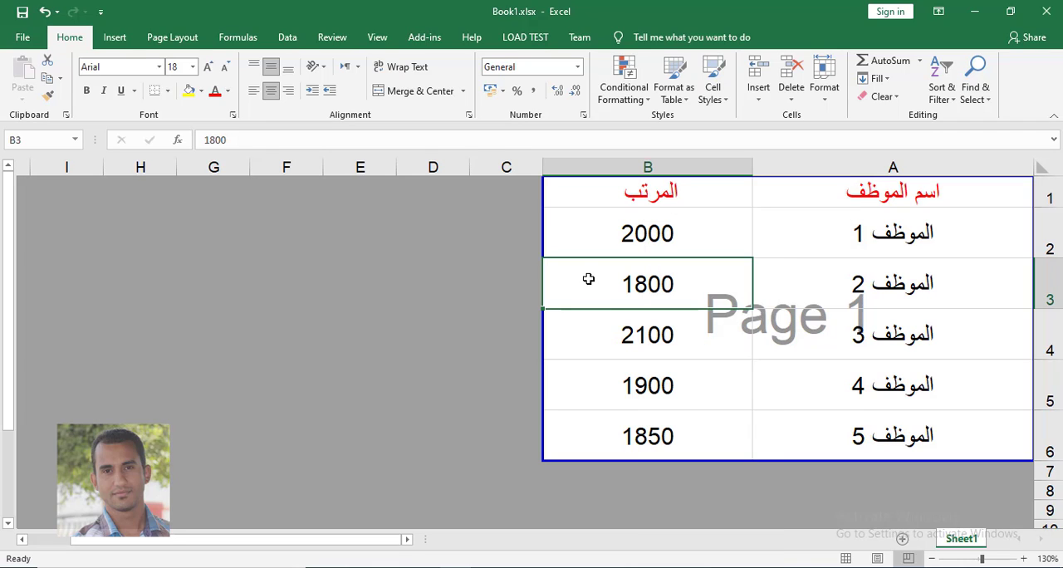
click(333, 37)
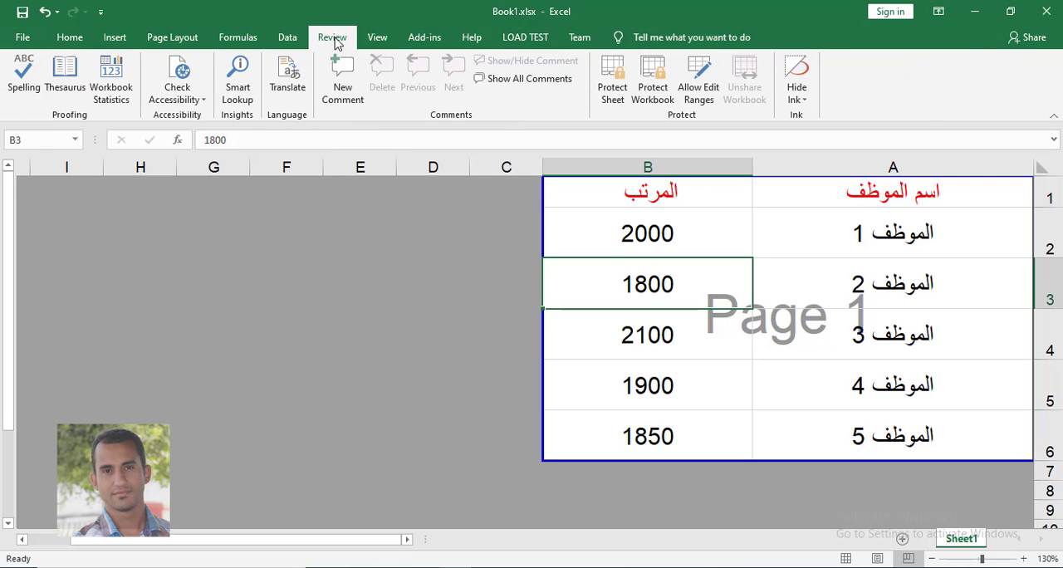
click(343, 90)
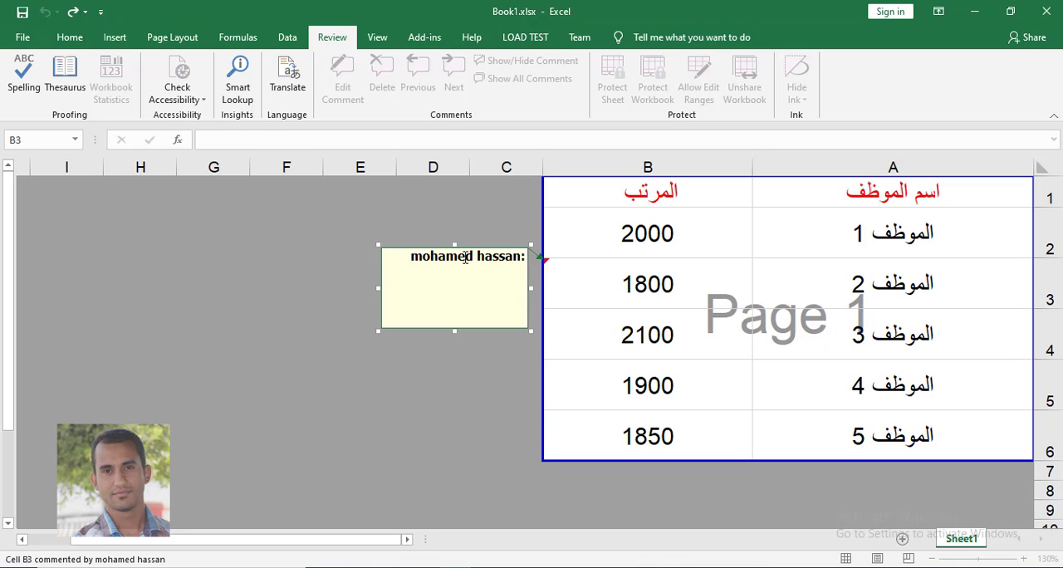
text(يرجى مراجعة مرتب الموظف)
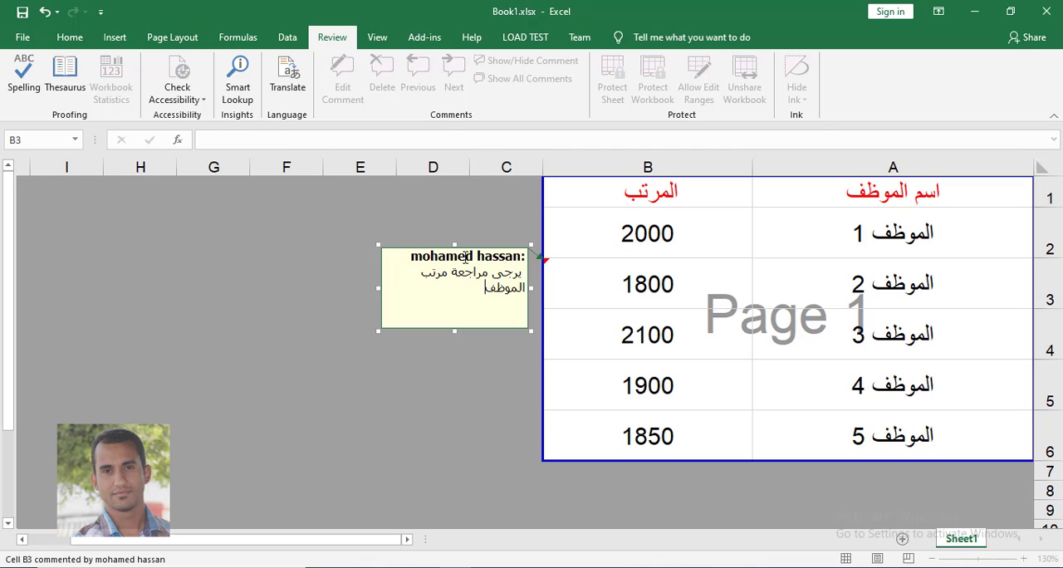
click(694, 290)
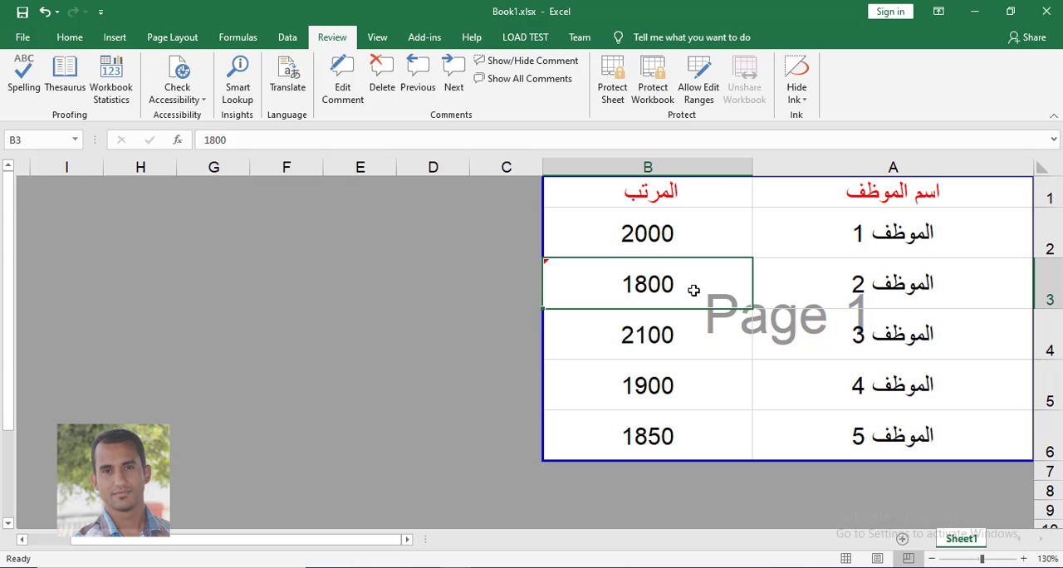
click(644, 382)
click(611, 283)
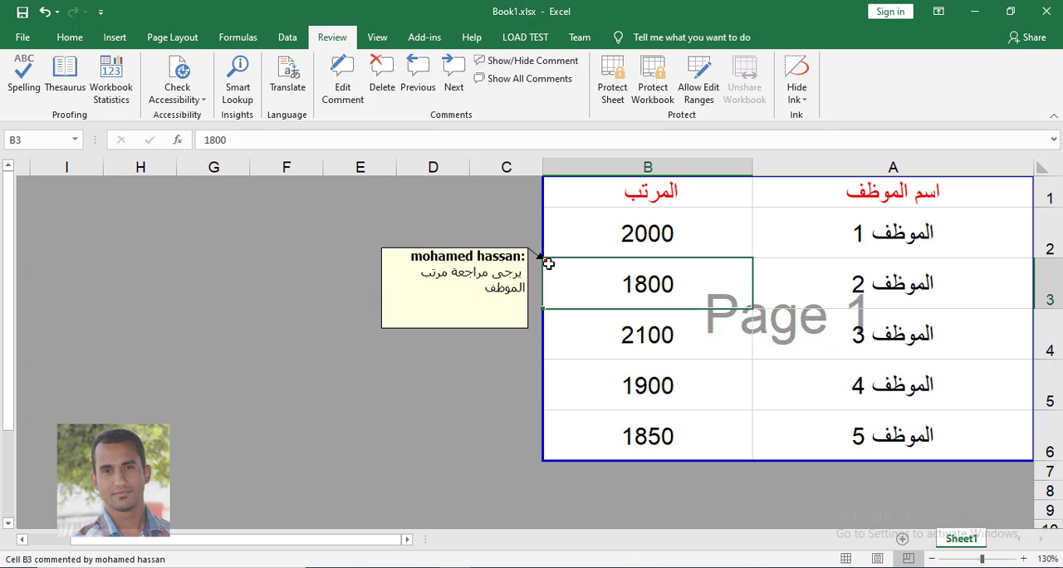
- Insert a comment on cell A5 reading "يرجى مراجعة اسم الموظف"
click(908, 389)
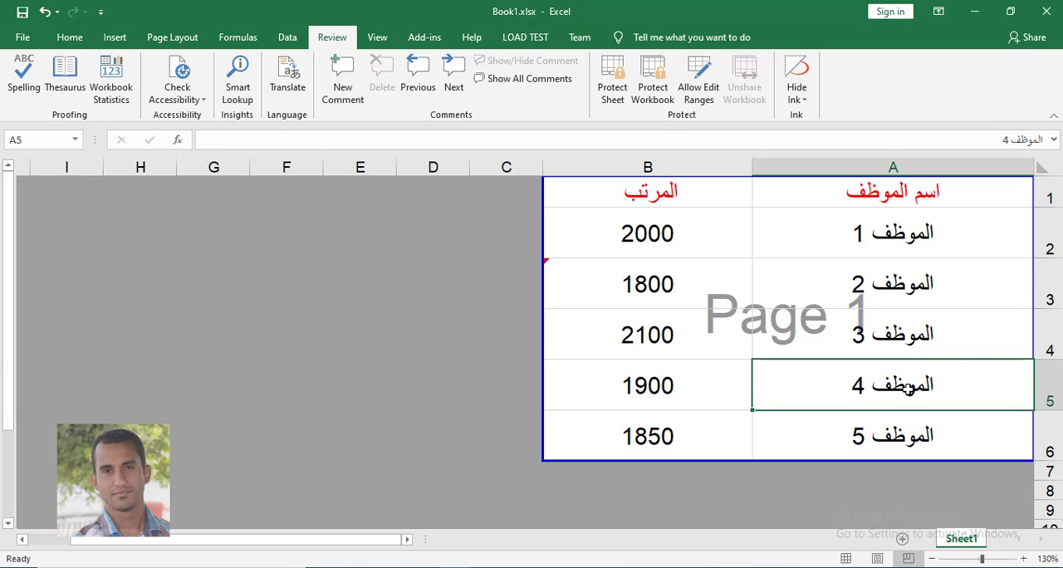
right_click(909, 389)
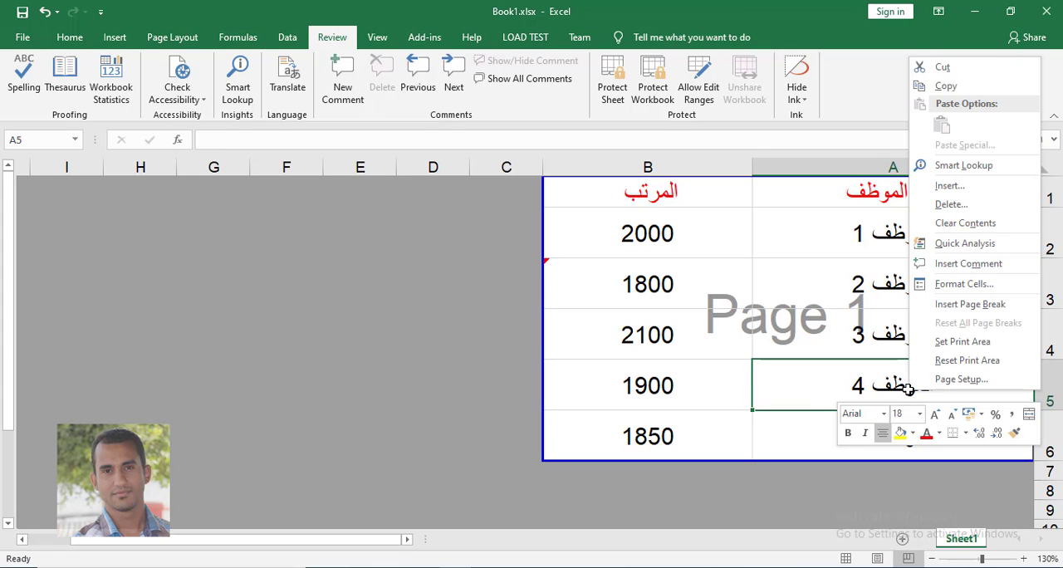
click(954, 264)
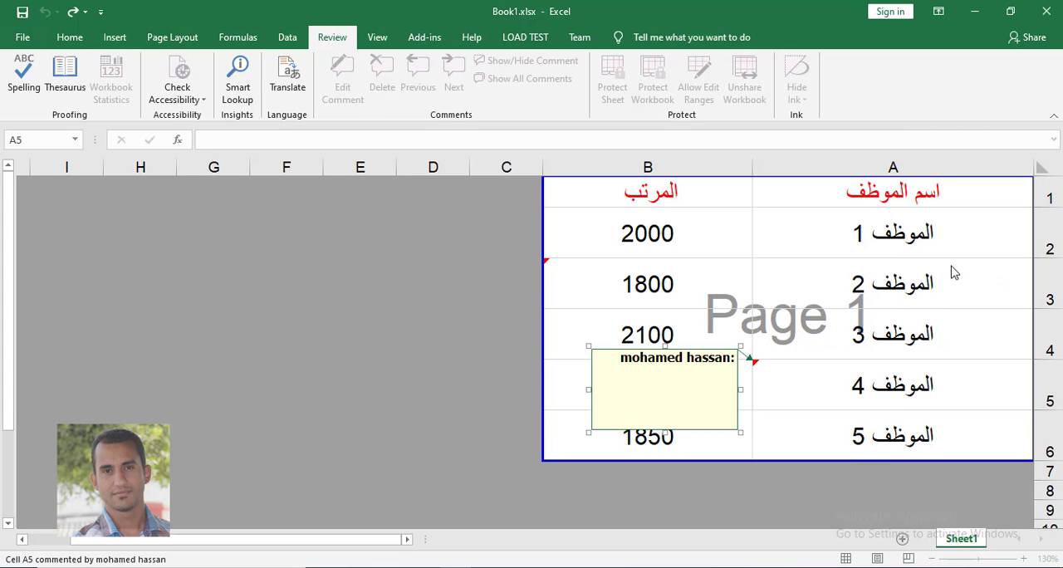
text(يرجى مراجعة اسم الموظف)
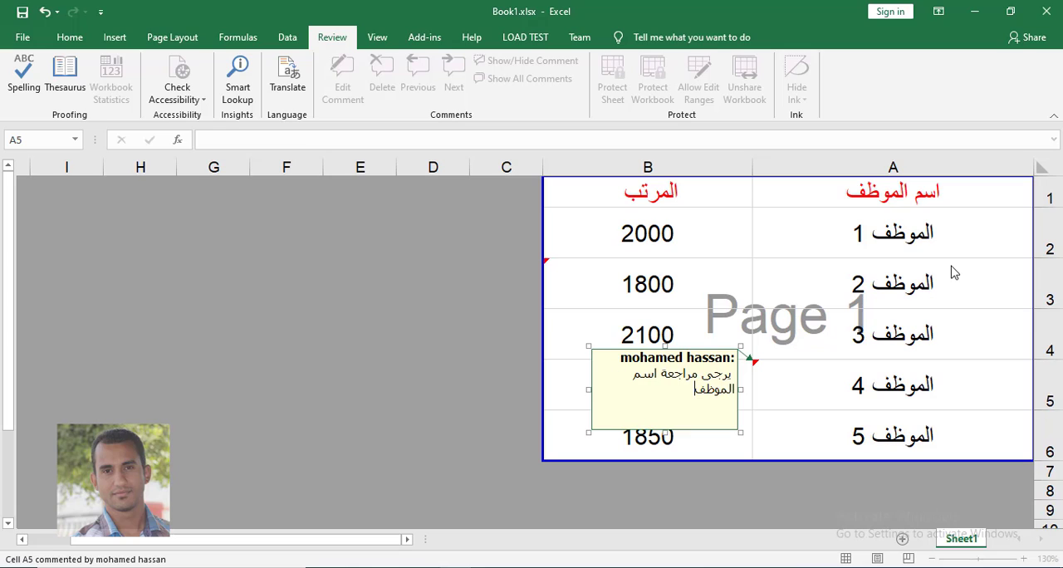
click(856, 285)
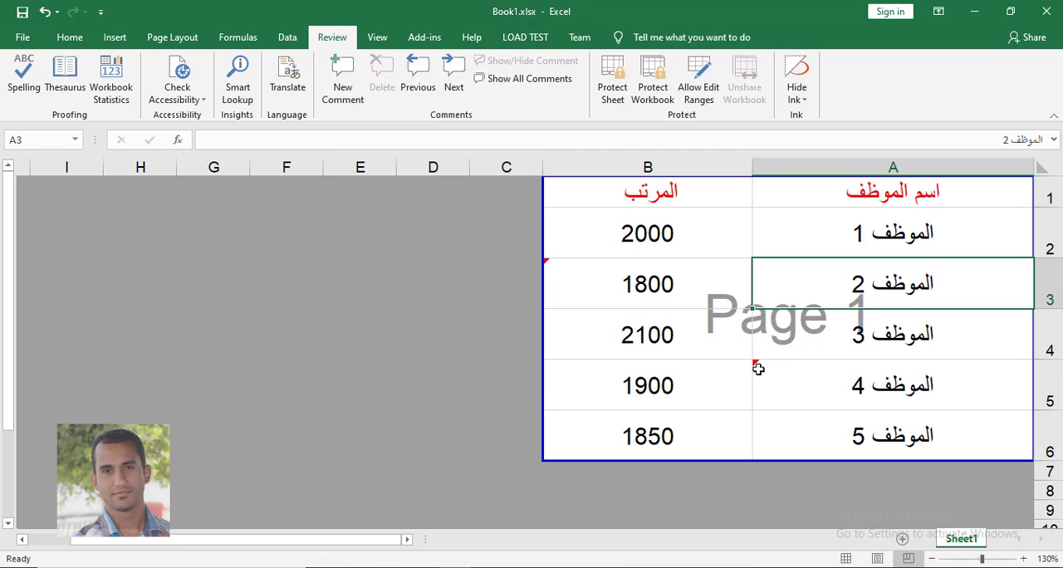
click(665, 237)
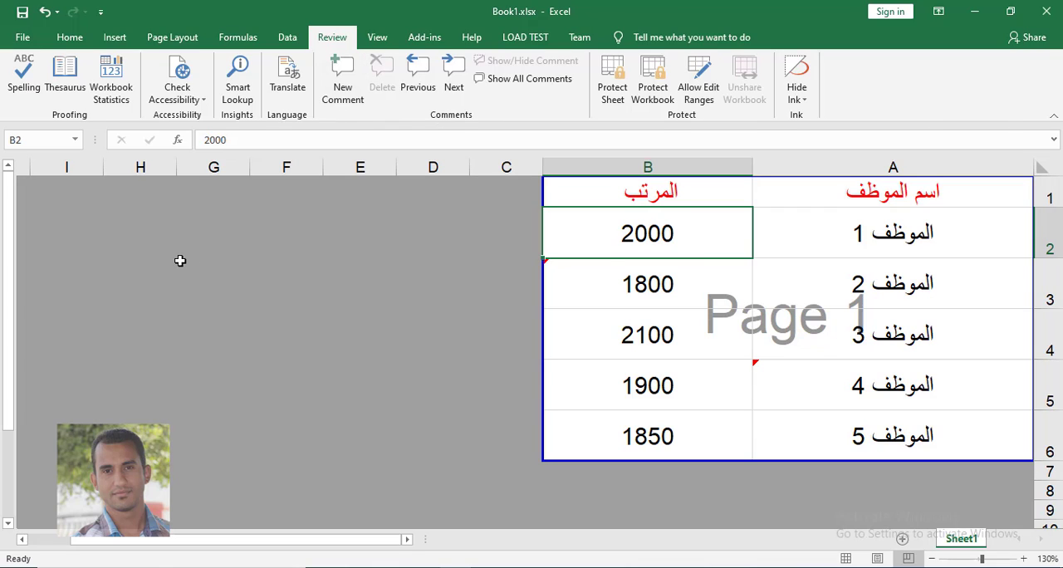
- Open the comment on cell B3 for editing and close it again
mouse_move(713, 295)
click(678, 294)
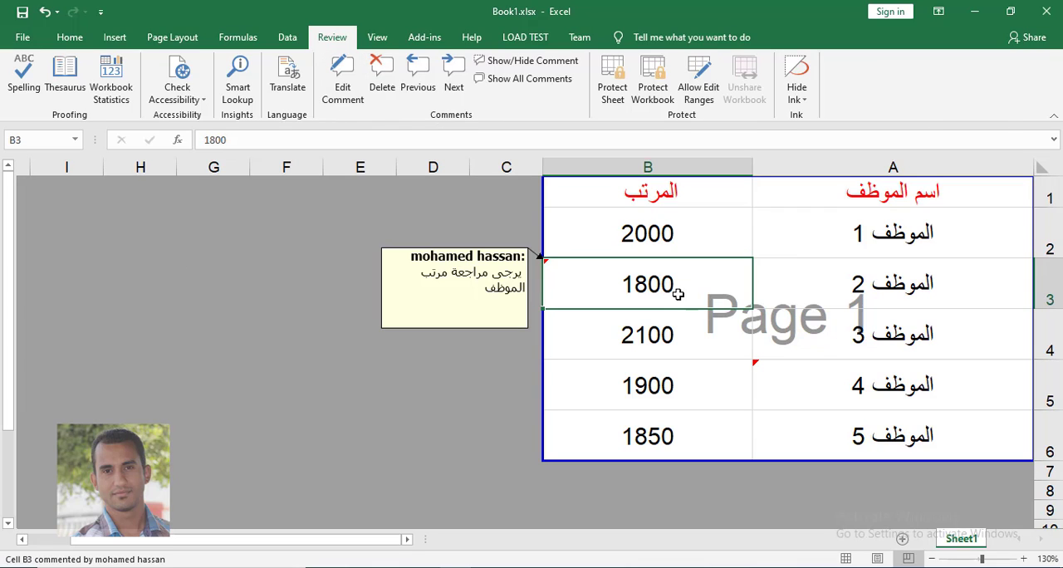
click(342, 84)
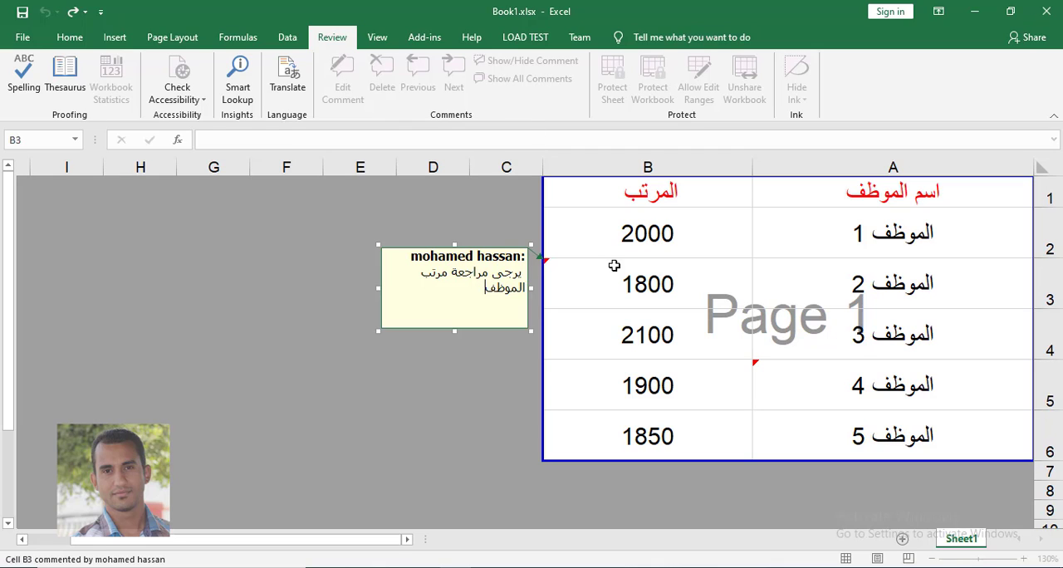
click(616, 239)
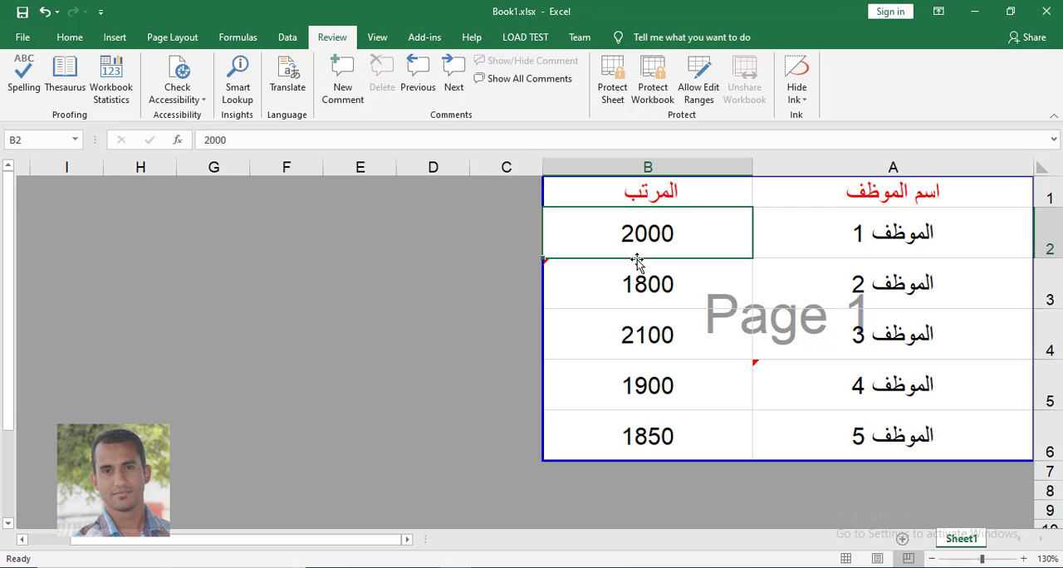
- Delete the comment on cell B3 and undo the deletion
click(638, 288)
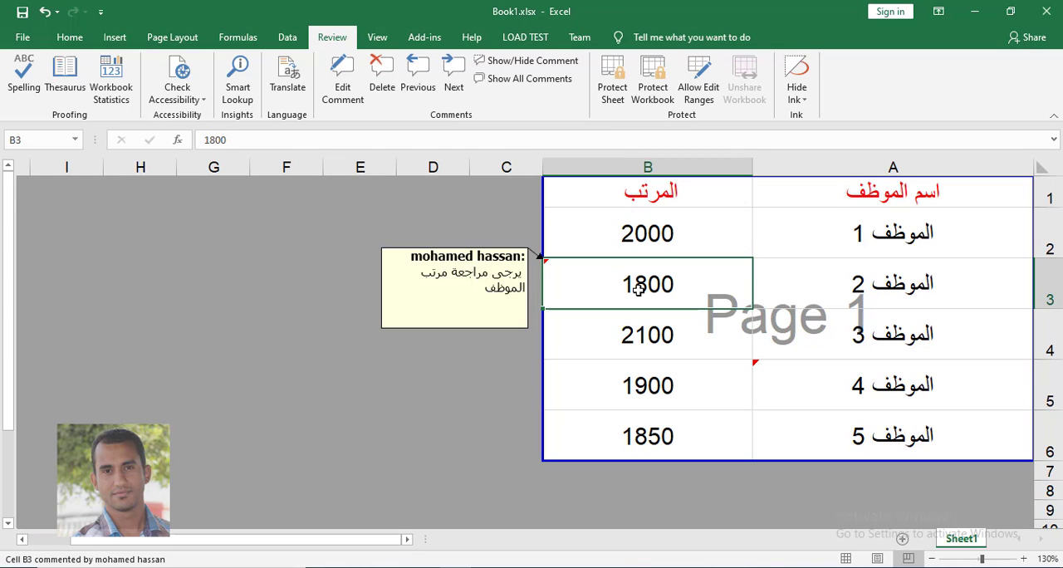
click(388, 94)
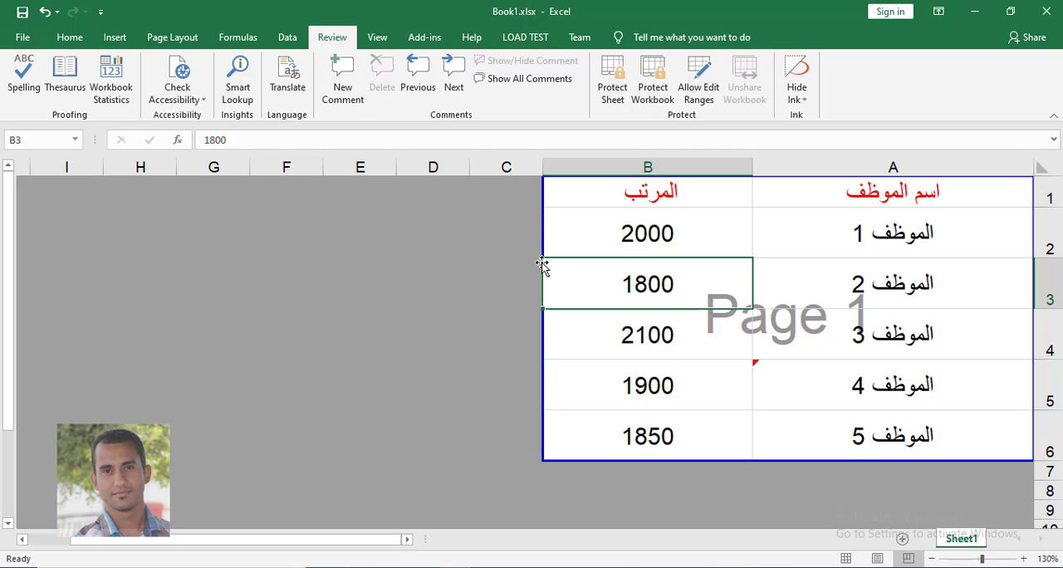
click(44, 11)
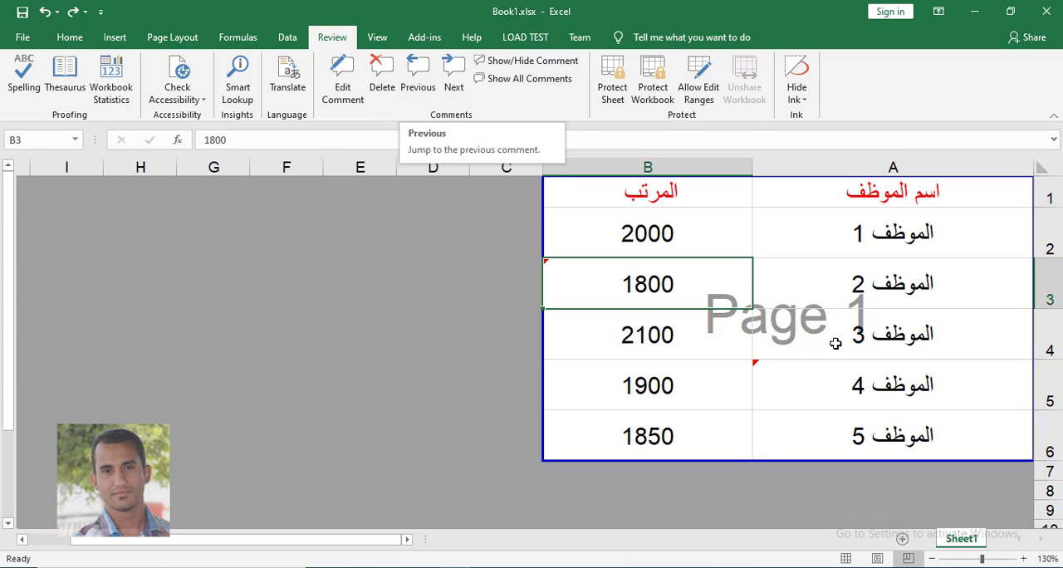
- Step from cell A5 back to the B3 comment and forward again to the A5 comment
click(834, 370)
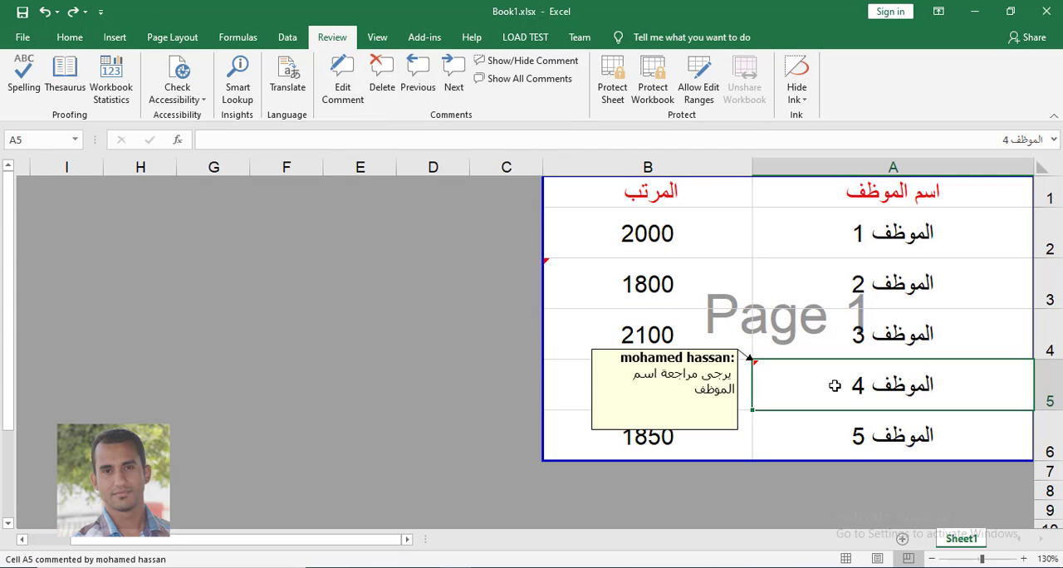
click(417, 90)
click(418, 90)
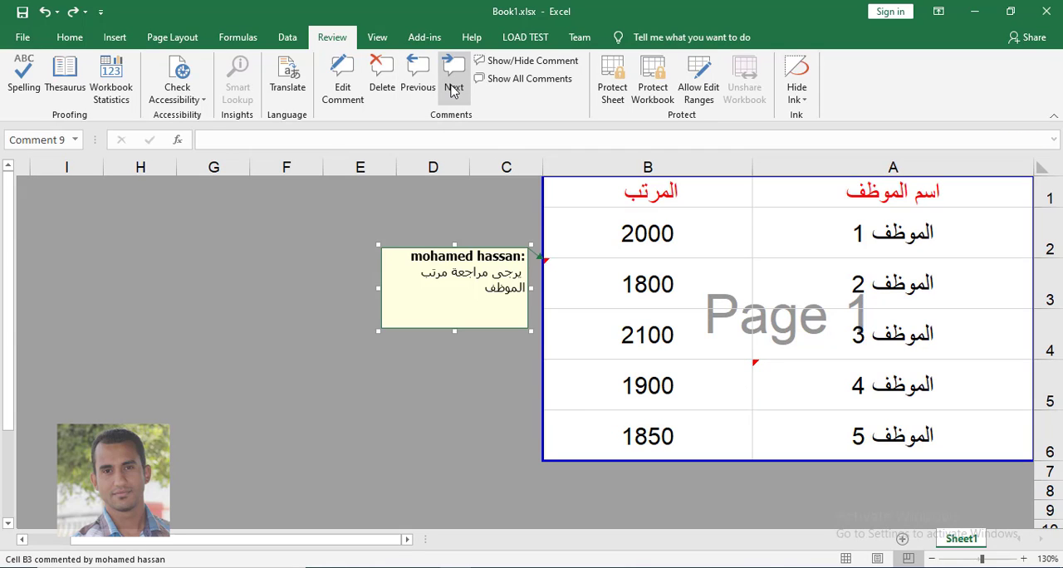
click(453, 90)
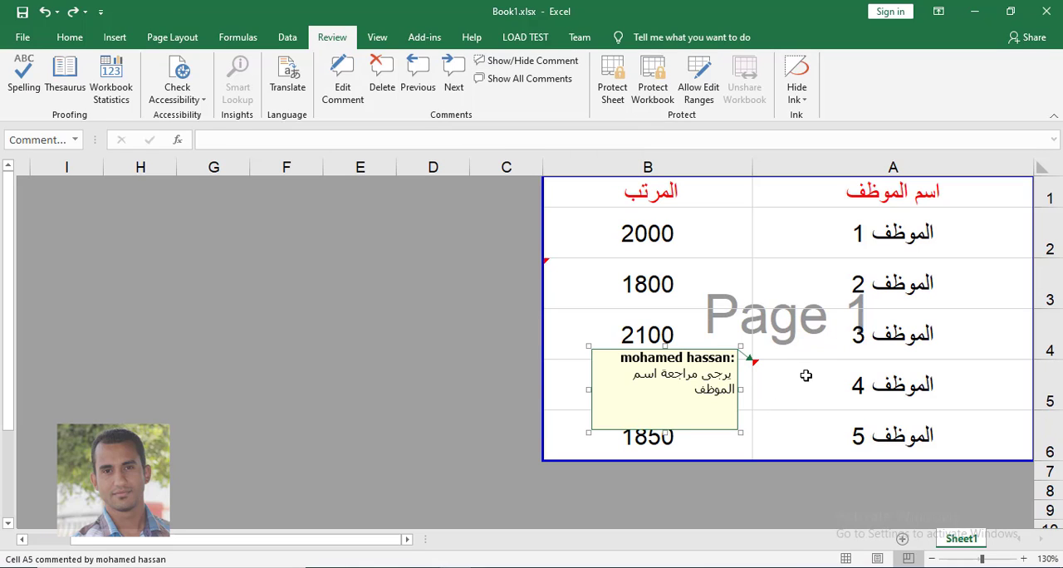
- Toggle the display of the A5 comment, and show and hide all comments on the sheet
click(548, 67)
click(548, 66)
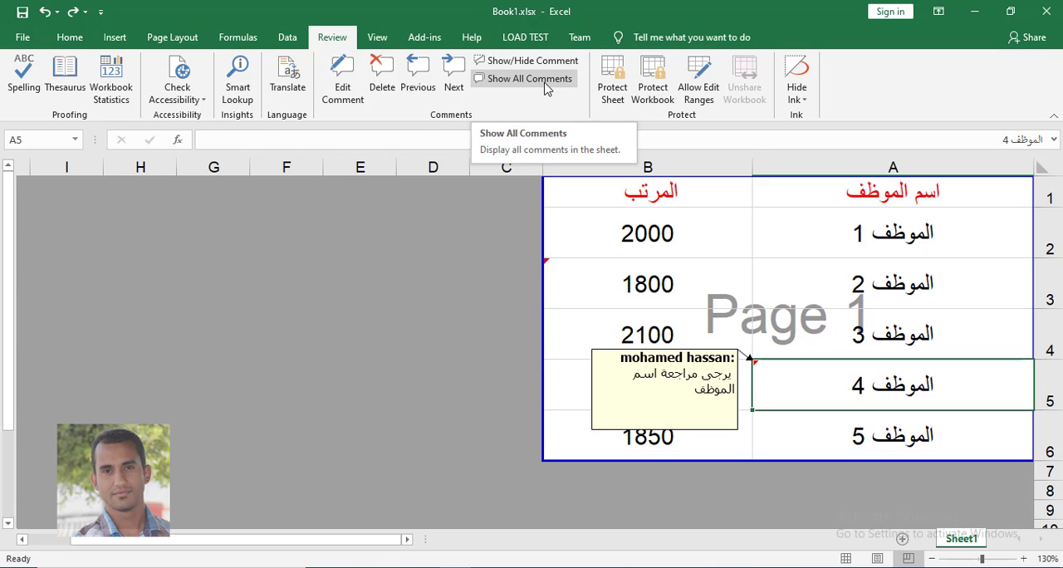
click(544, 83)
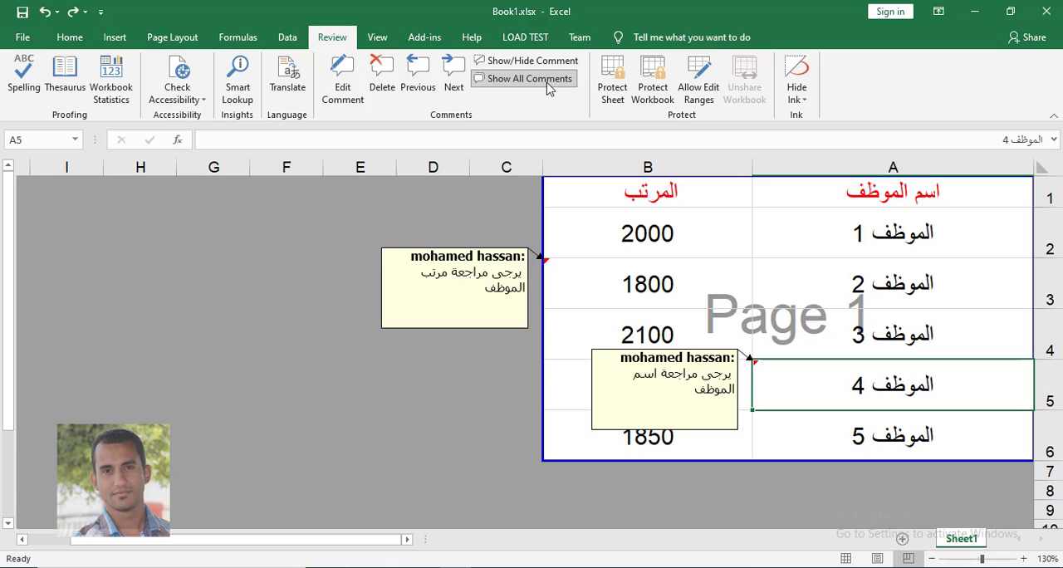
click(546, 80)
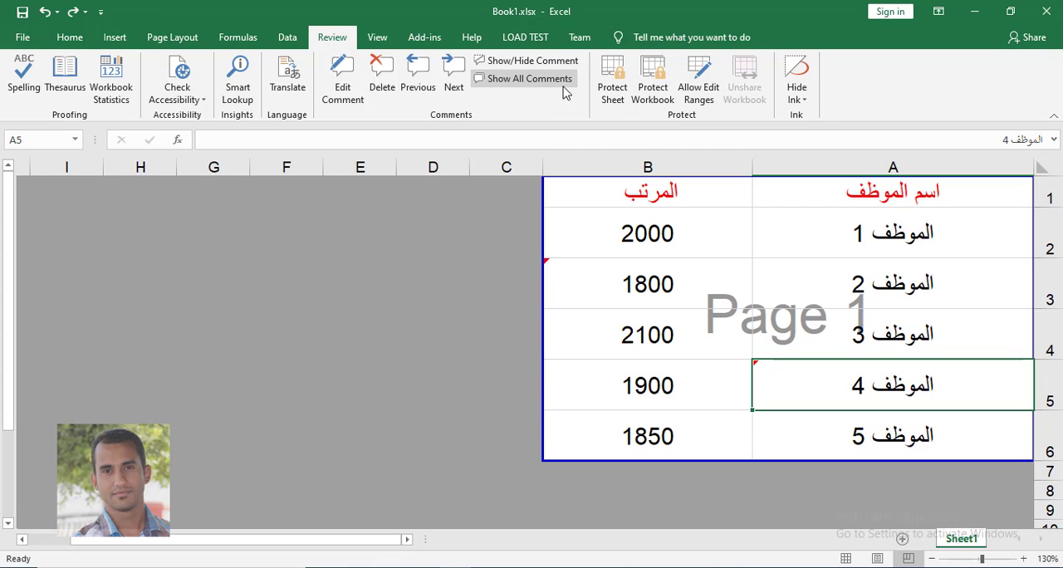
- Start saving the workbook as a new file and choose the Desktop folder as the location
click(22, 38)
click(56, 249)
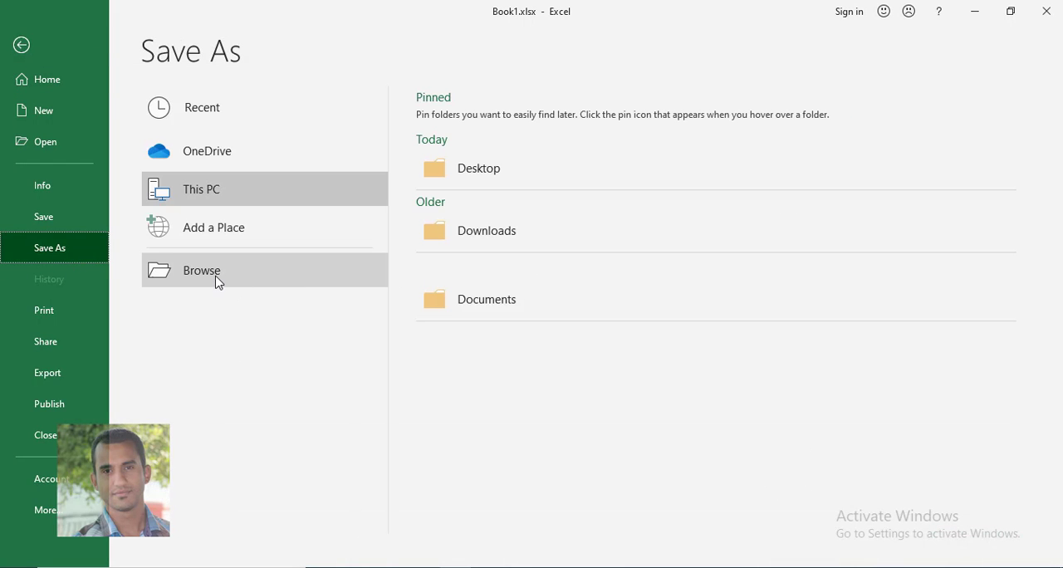
click(285, 280)
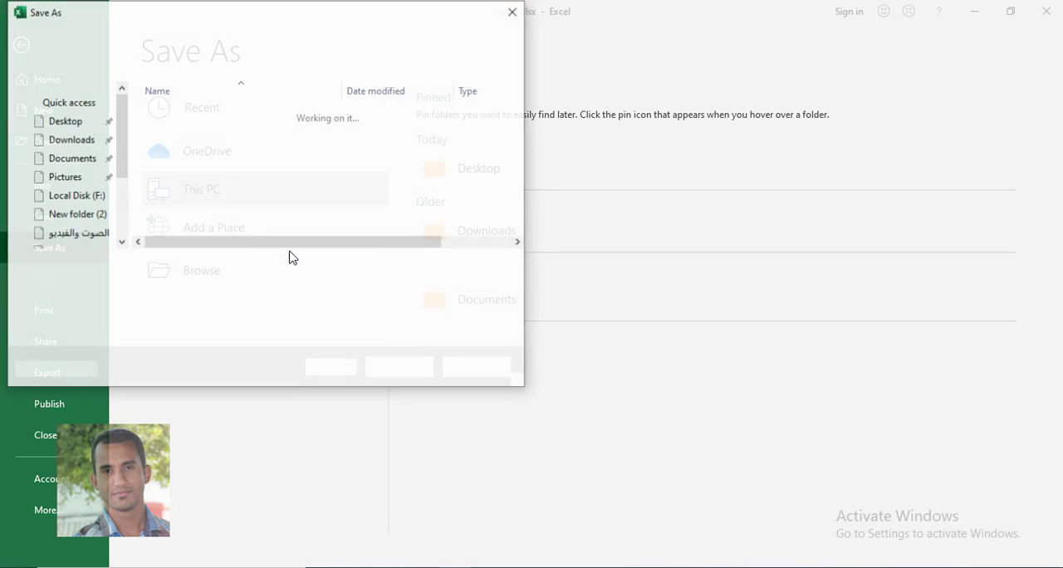
scroll(124, 184, up, 1)
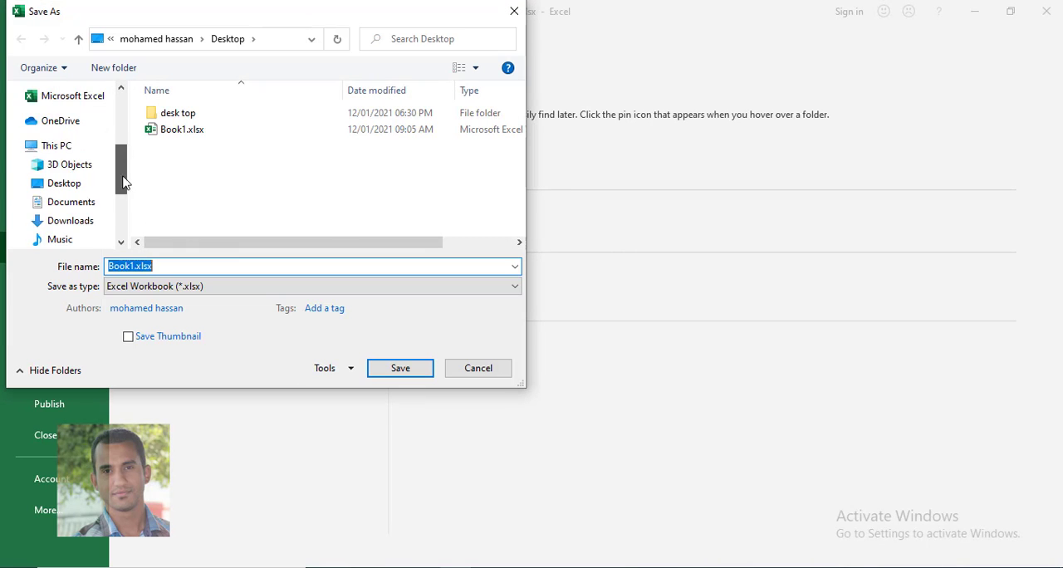
scroll(72, 209, down, 3)
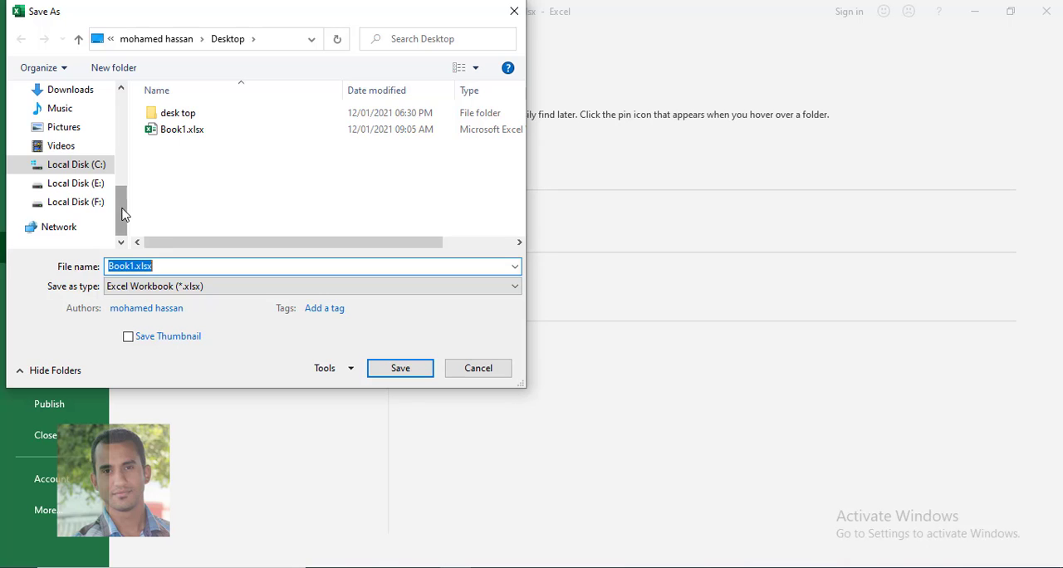
drag(122, 215, 137, 114)
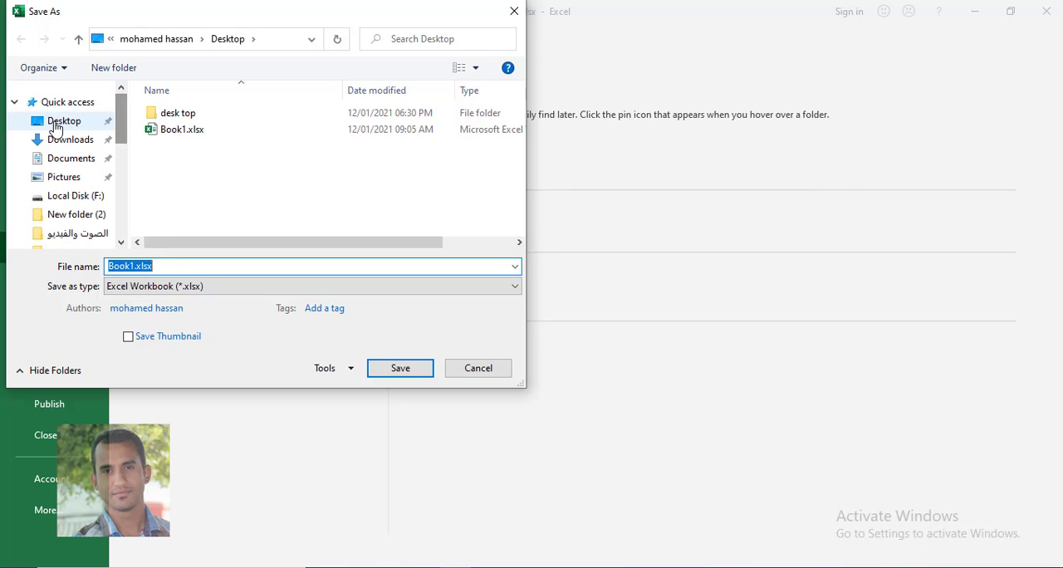
click(52, 121)
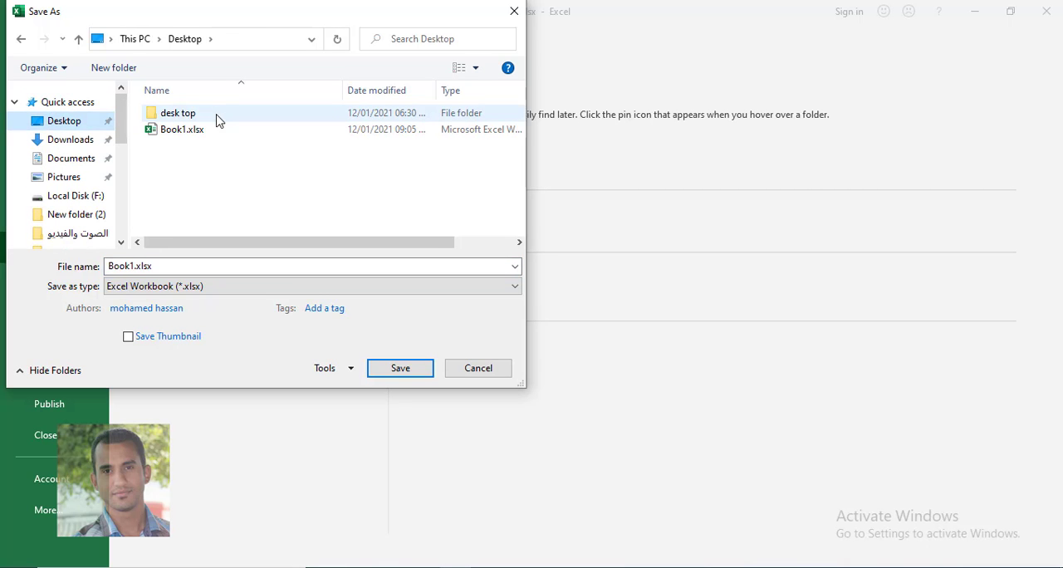
- Review the available file formats, keep Excel Workbook (*.xlsx), and save the file on the Desktop as مرتبات الموظفين
click(158, 291)
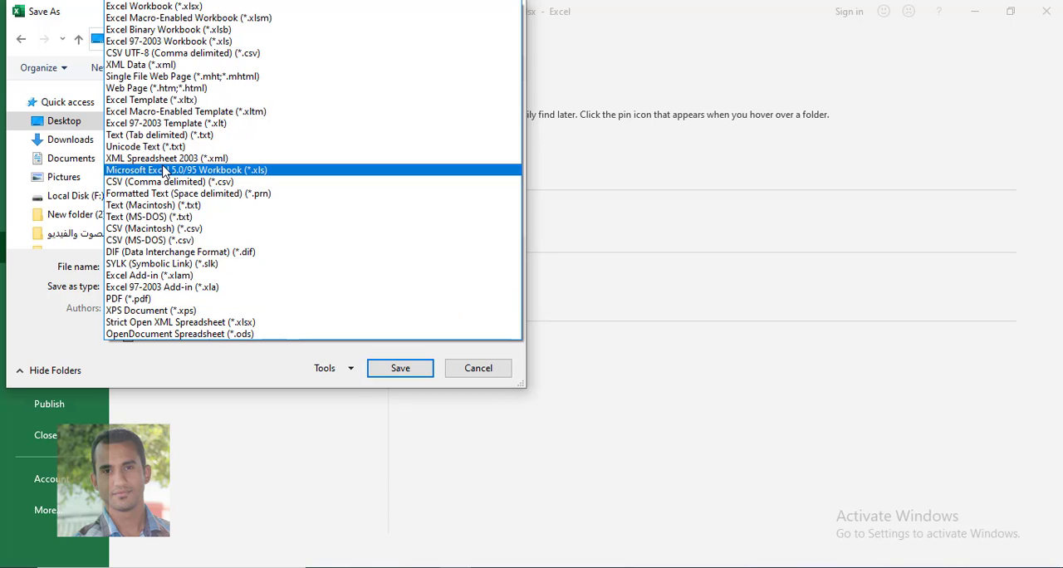
click(30, 324)
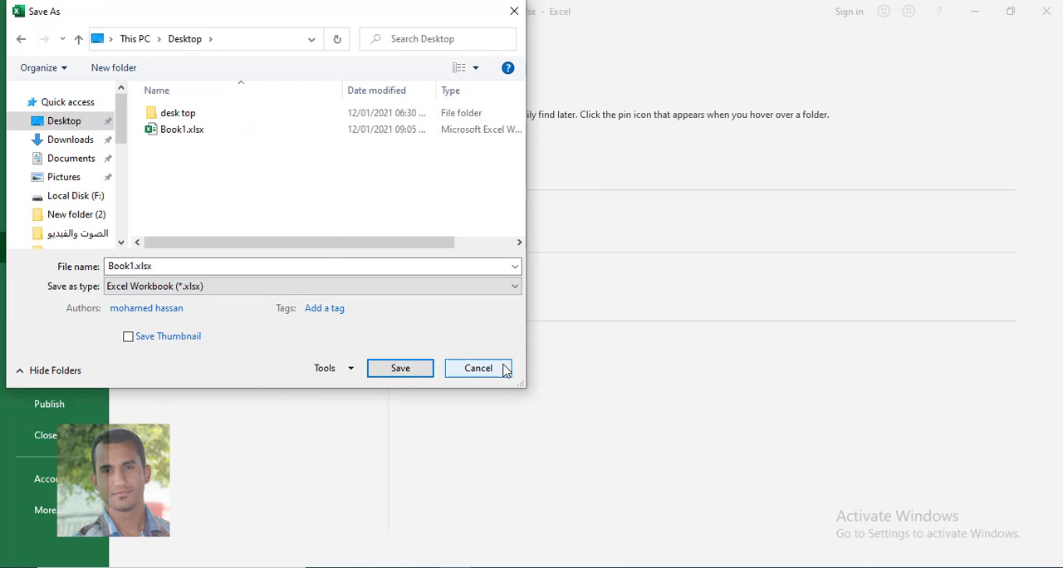
double_click(125, 267)
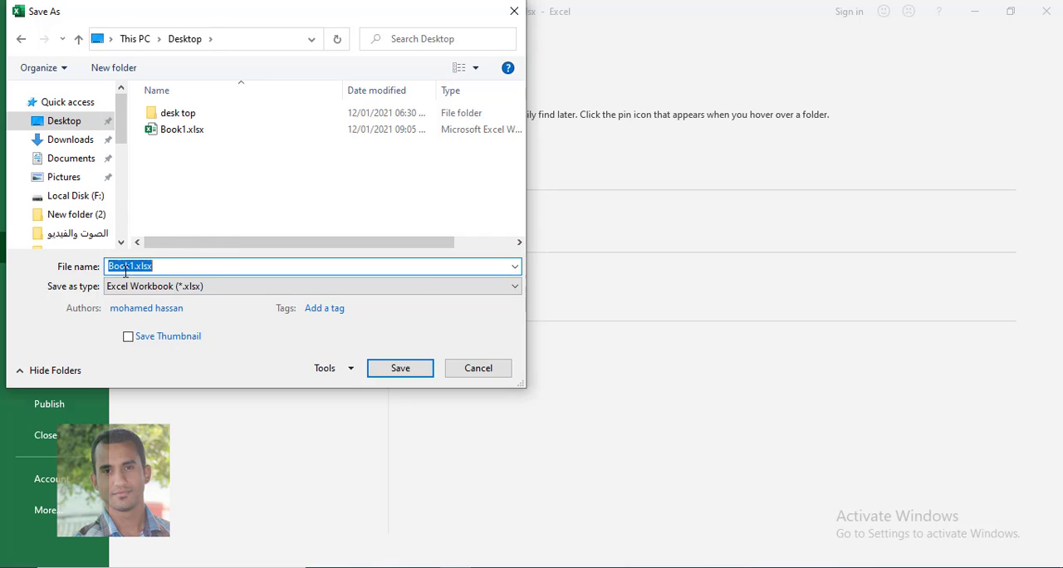
text(مبيعات)
text( الم)
text(وظفين)
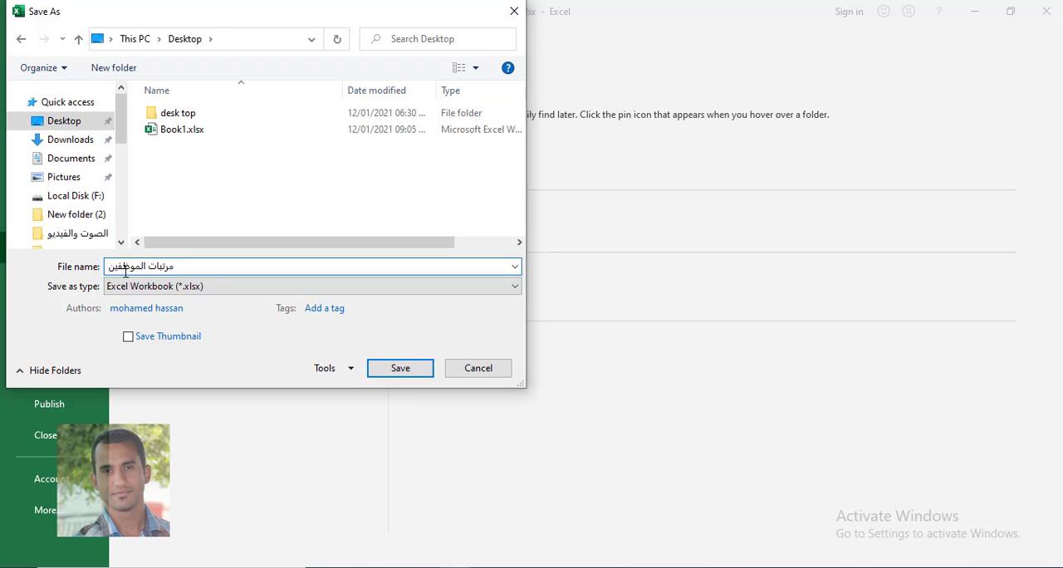
click(400, 369)
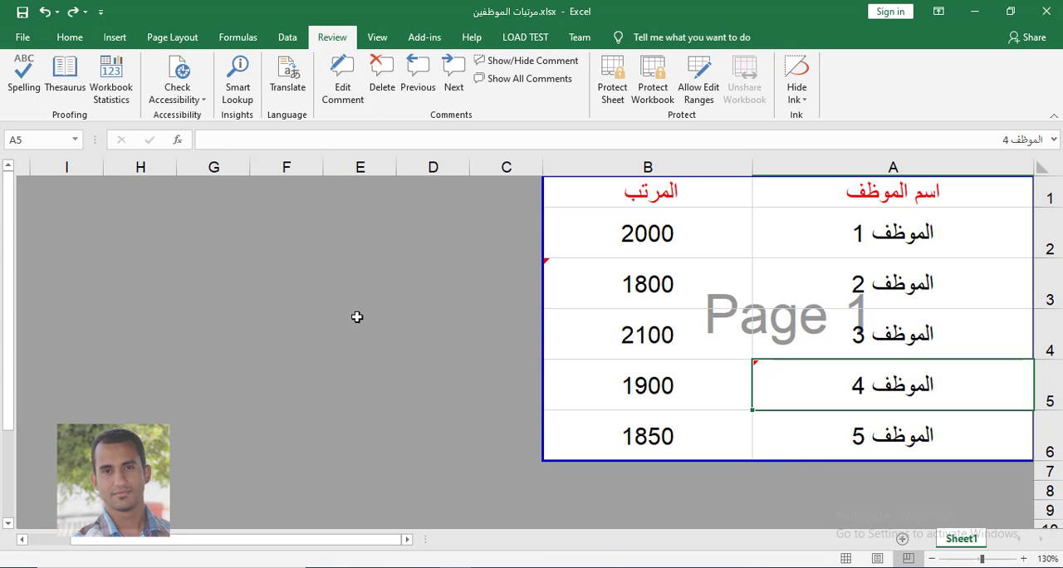
- Save the current workbook again under its existing name, and select salary cell B5
click(569, 335)
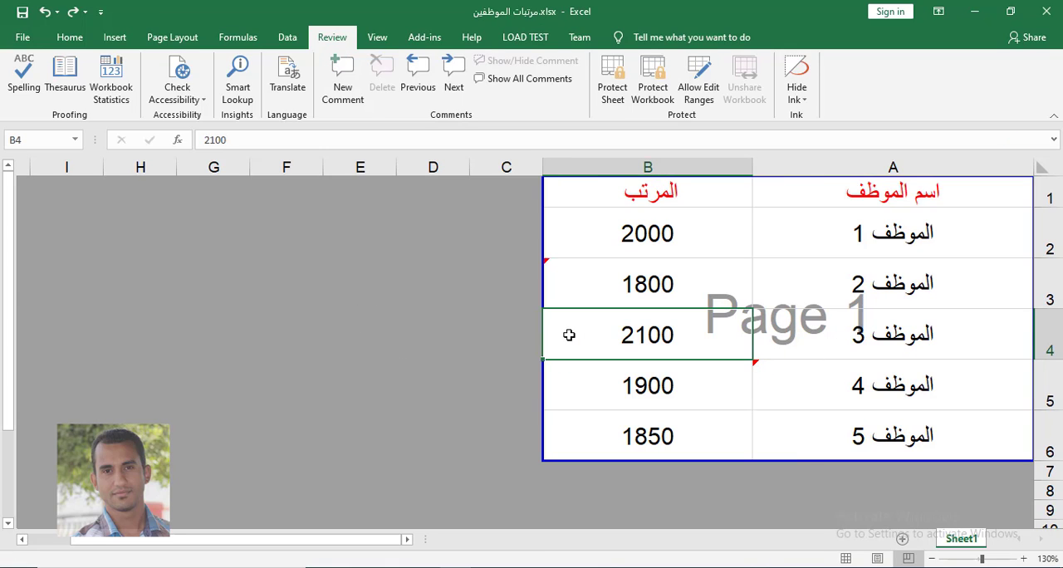
key(ctrl+s)
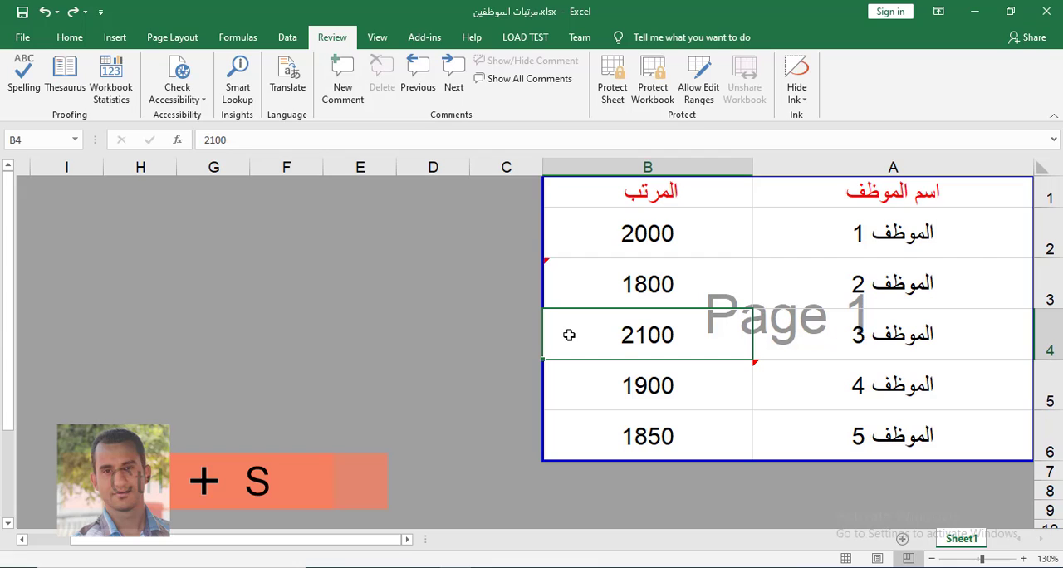
click(611, 292)
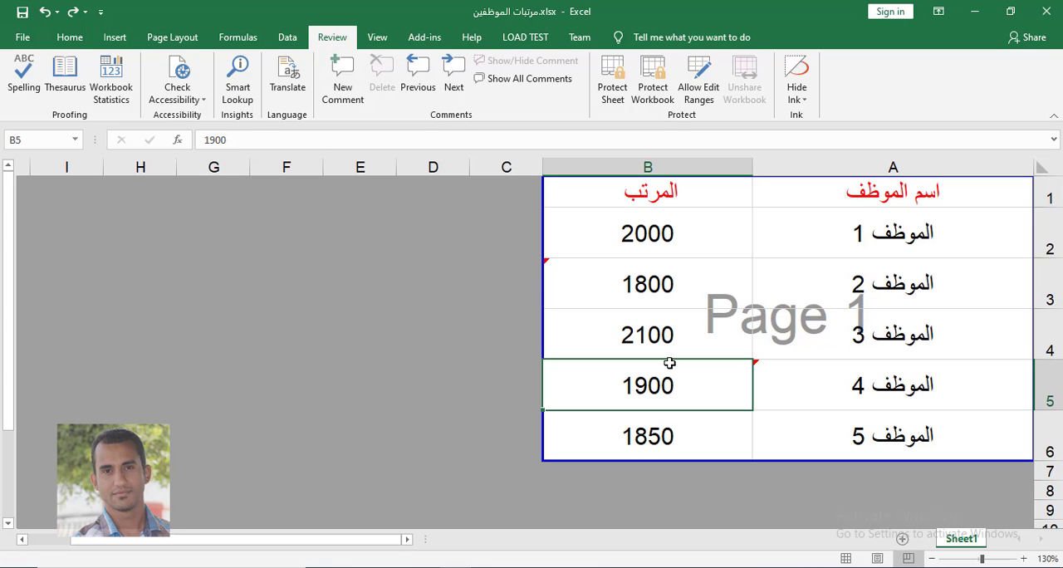
- Browse to the Desktop folder and open the workbook Book1.xlsx
click(20, 38)
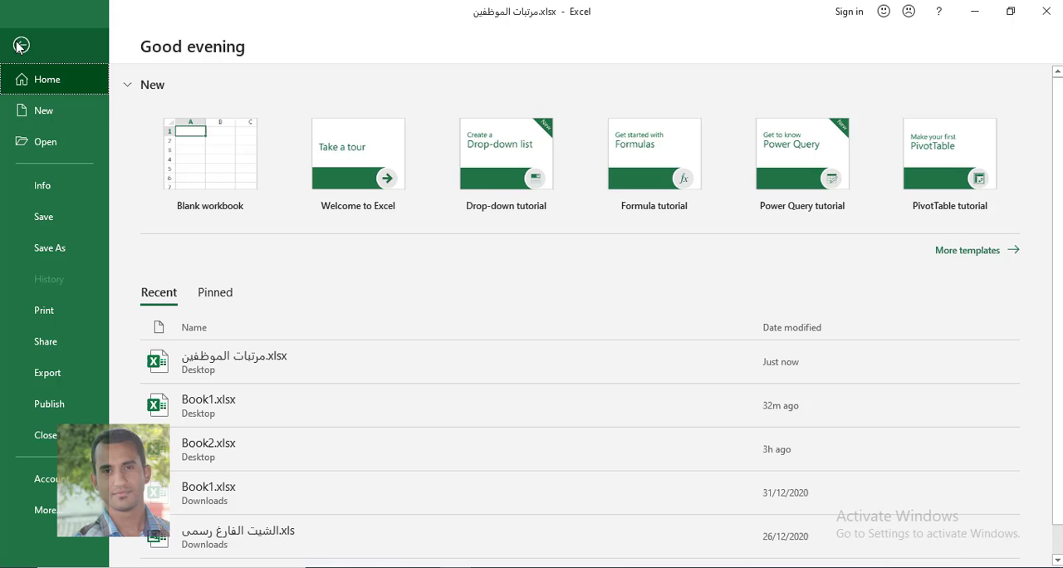
click(59, 150)
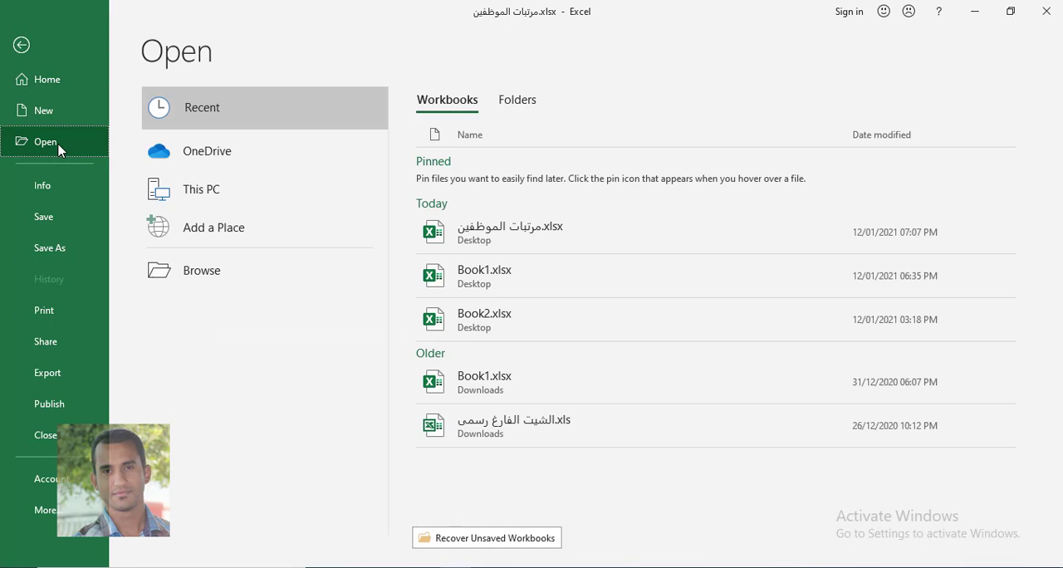
click(256, 278)
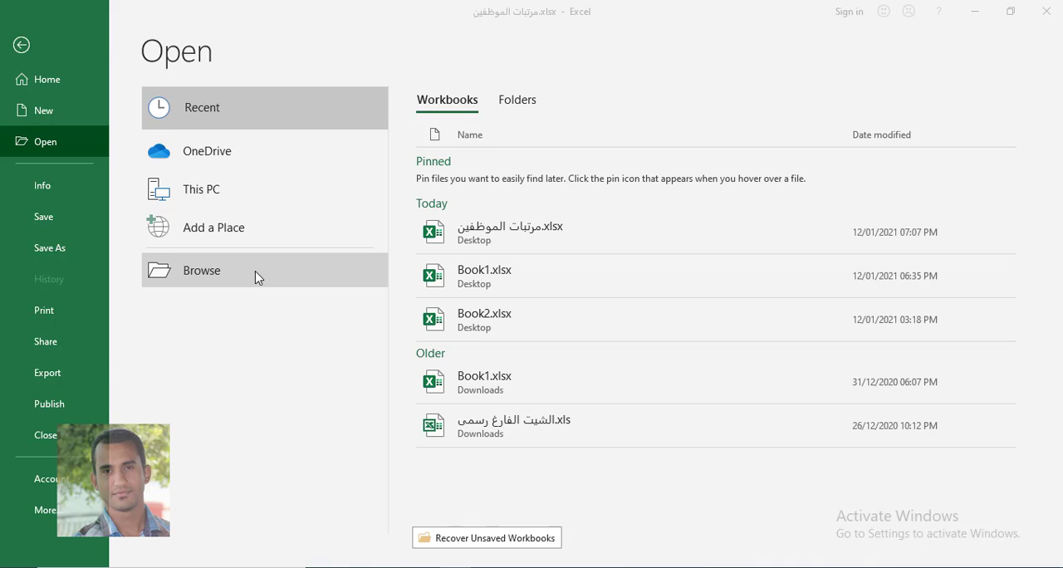
drag(121, 233, 122, 218)
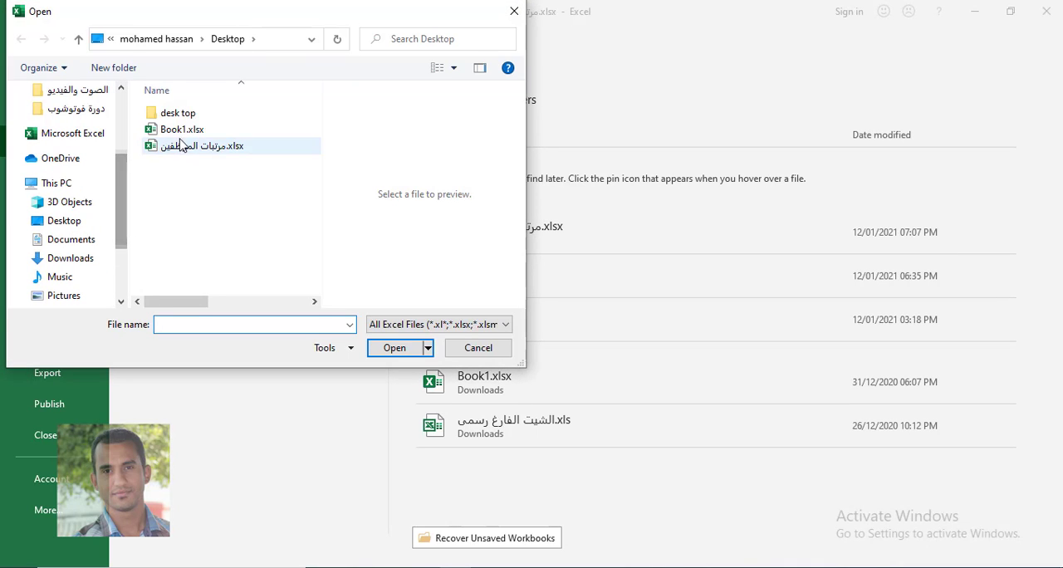
click(153, 133)
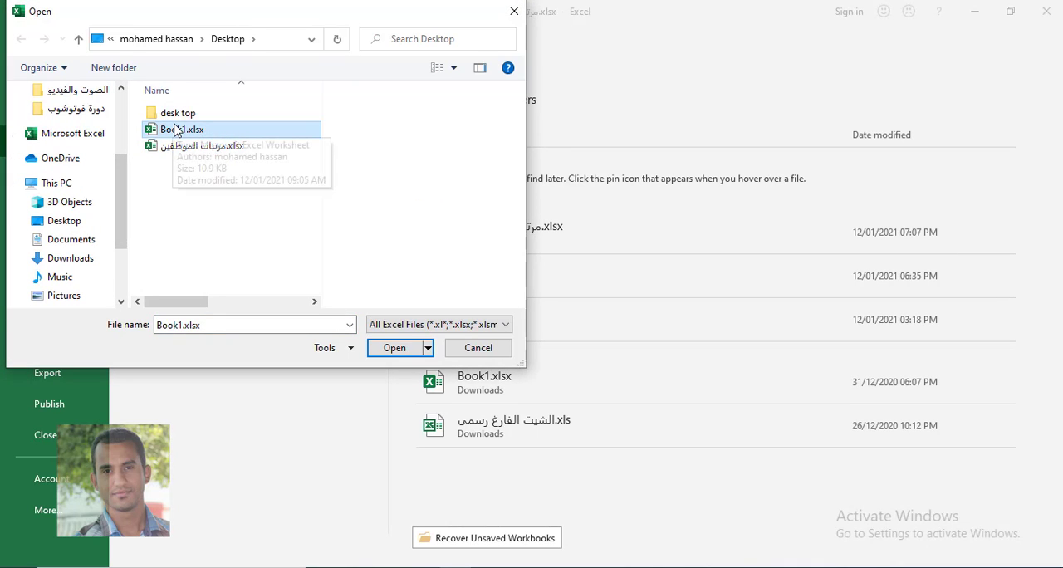
click(396, 348)
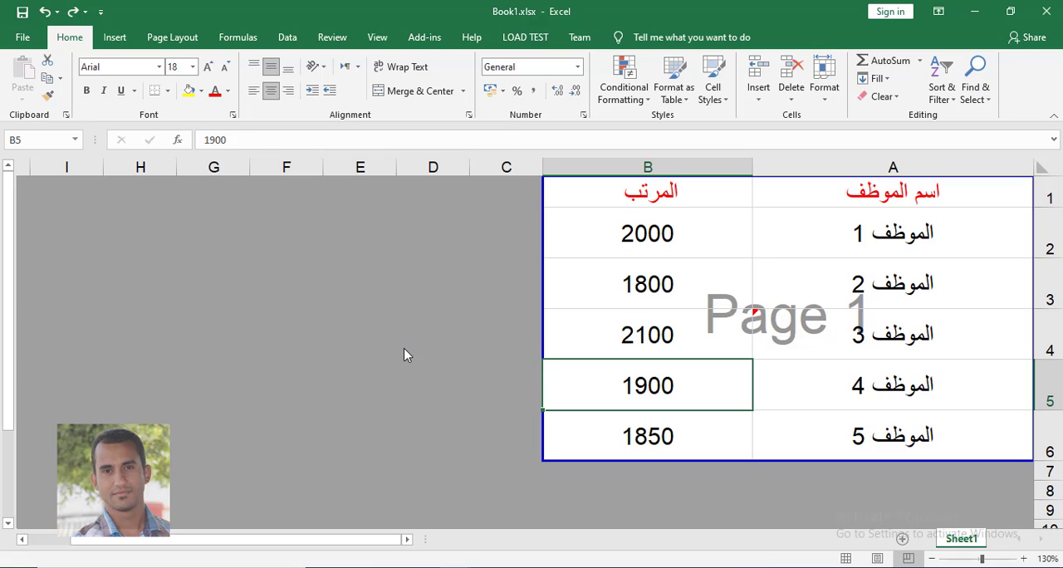
- Bring up the comment editing and deletion commands for the commented employee name cell A4
click(583, 284)
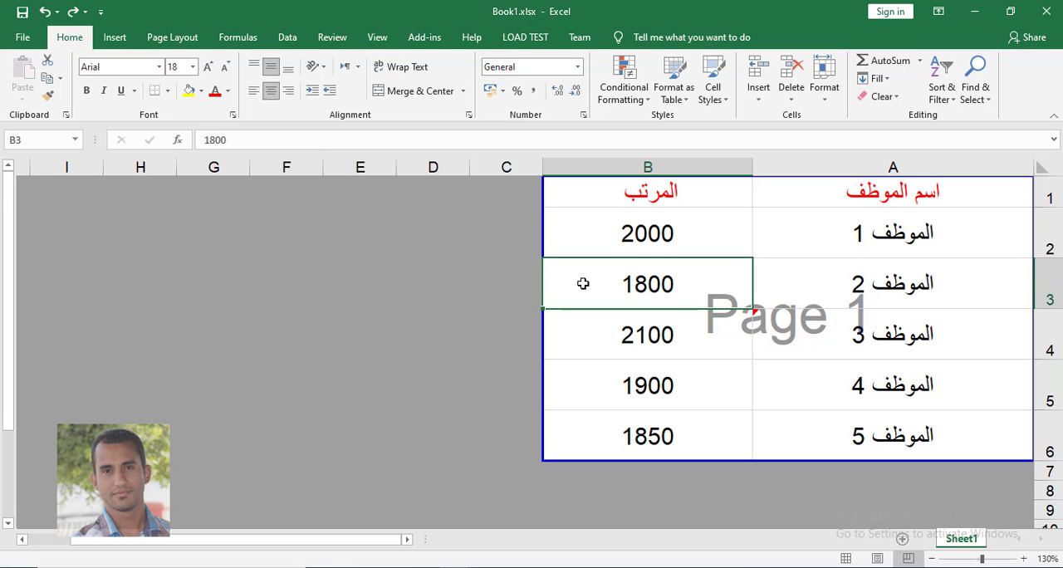
click(333, 38)
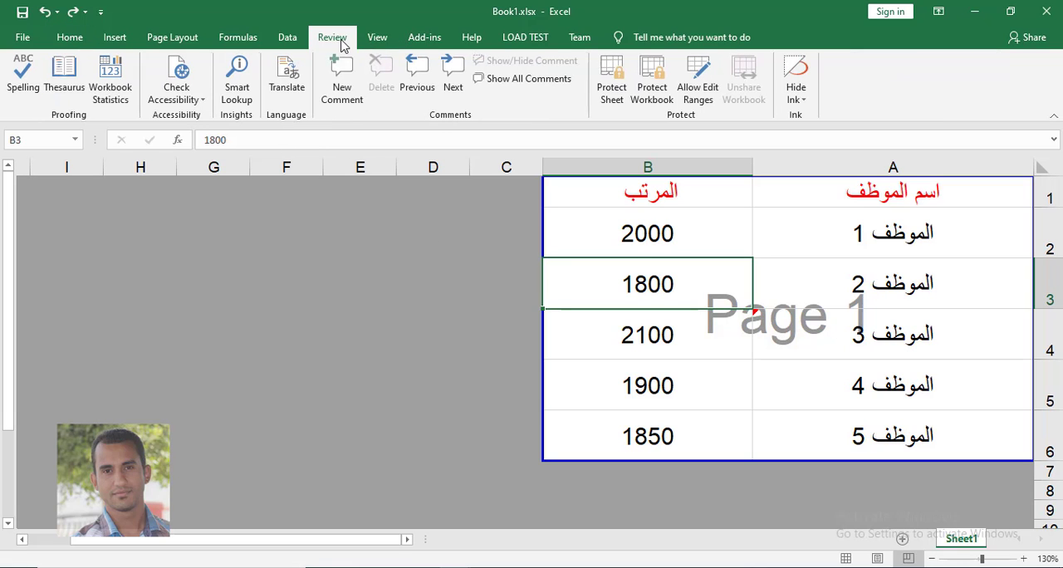
click(821, 338)
right_click(819, 339)
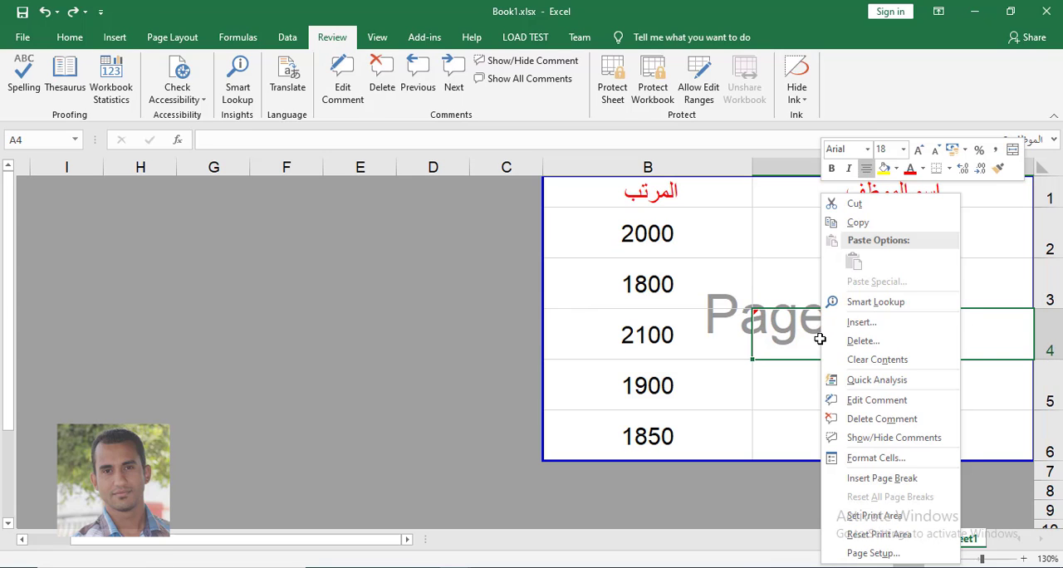